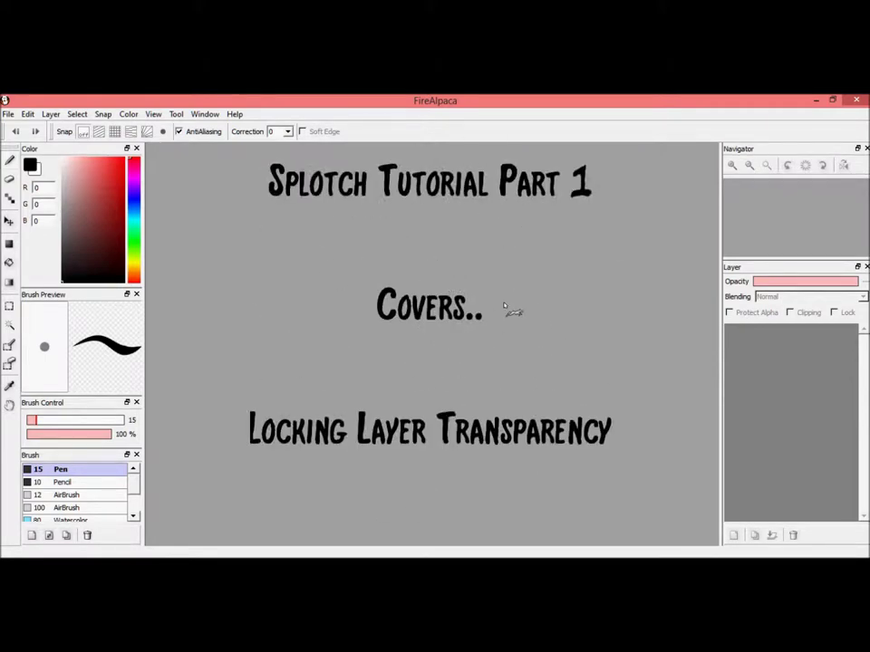
# - Bring up the open-image dialog, move it toward the centre, then dismiss it without opening anything
pyautogui.click(8, 114)
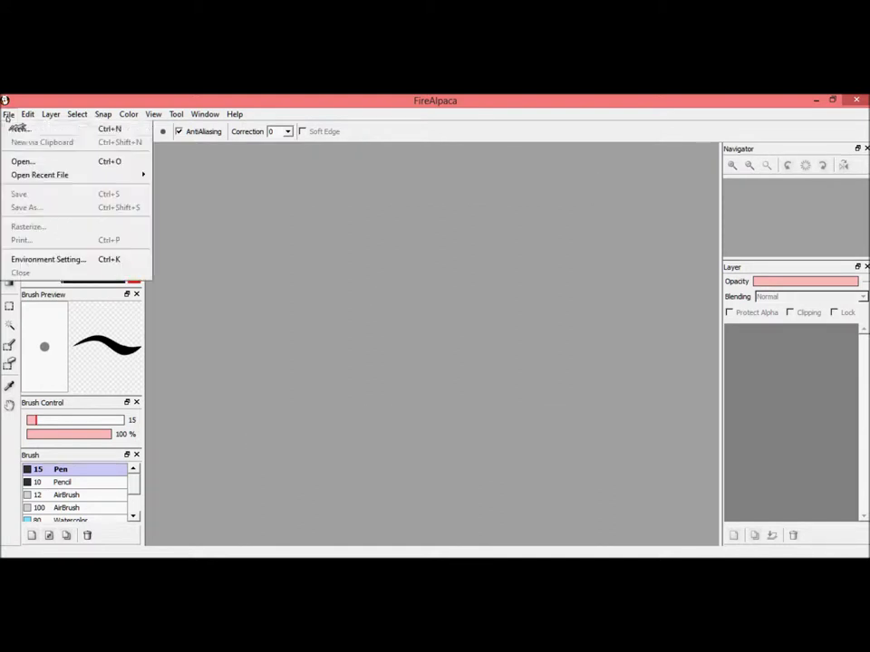
pyautogui.click(23, 161)
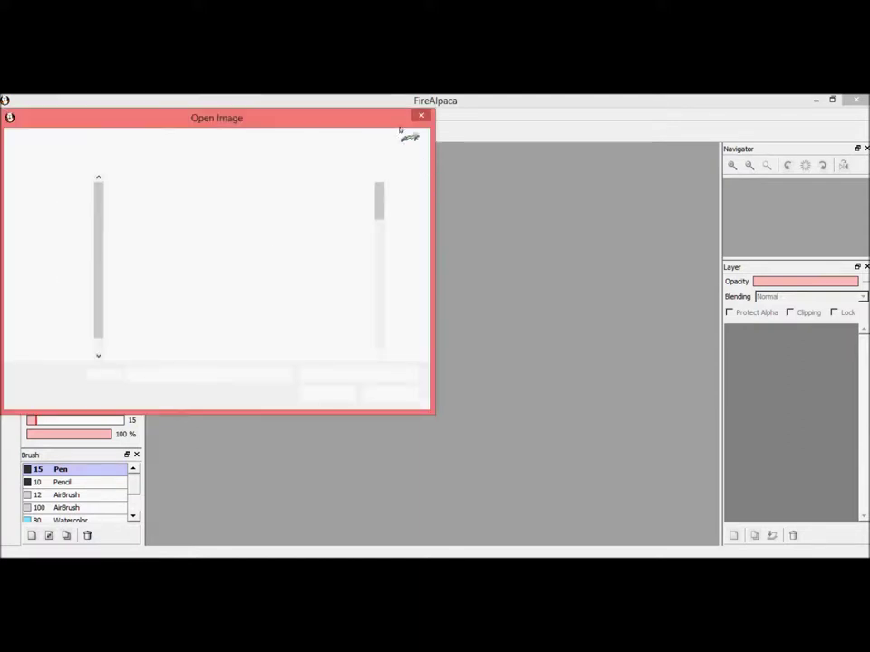
pyautogui.moveTo(375, 120); pyautogui.dragTo(550, 174)
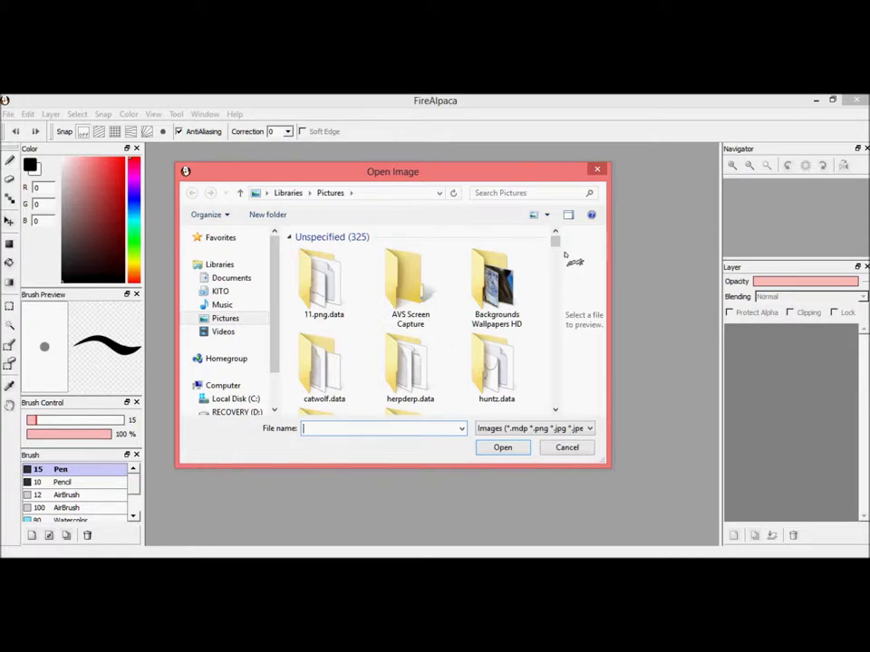
pyautogui.press('Escape')
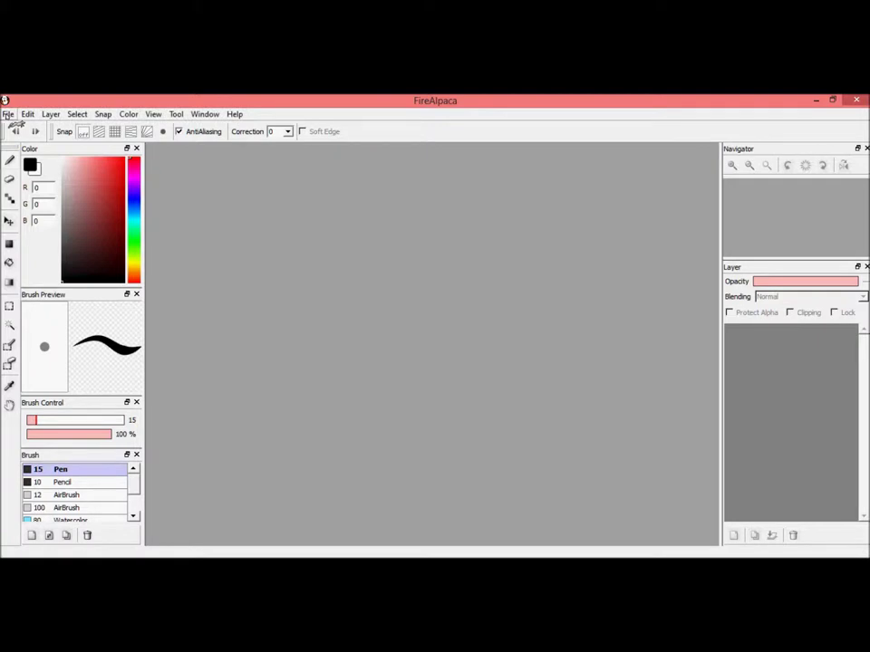
# - Create a new 1500 × 1500 pixel canvas at 350 dpi
pyautogui.click(8, 115)
pyautogui.click(22, 127)
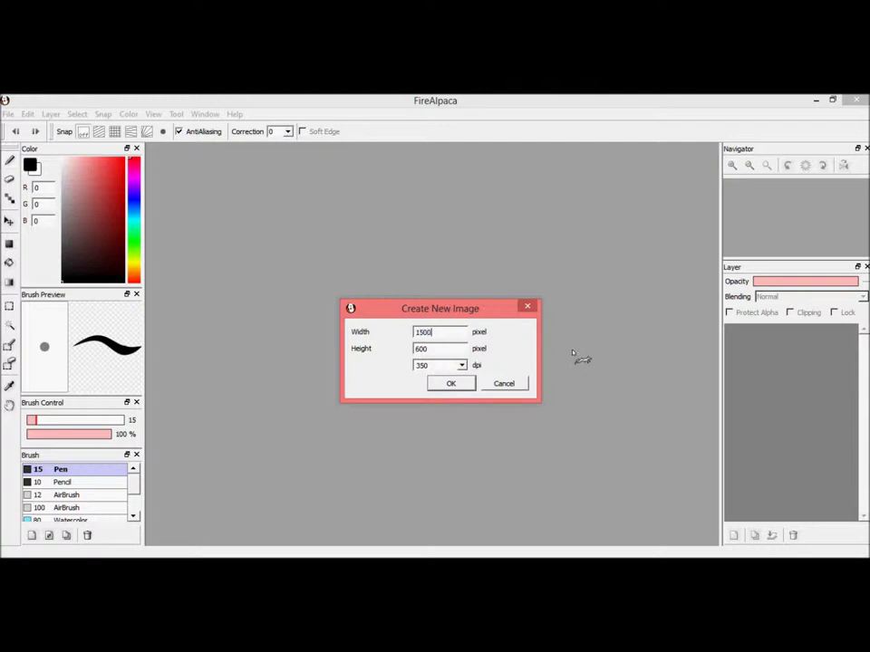
pyautogui.press('Tab')
pyautogui.write('1')
pyautogui.click(462, 385)
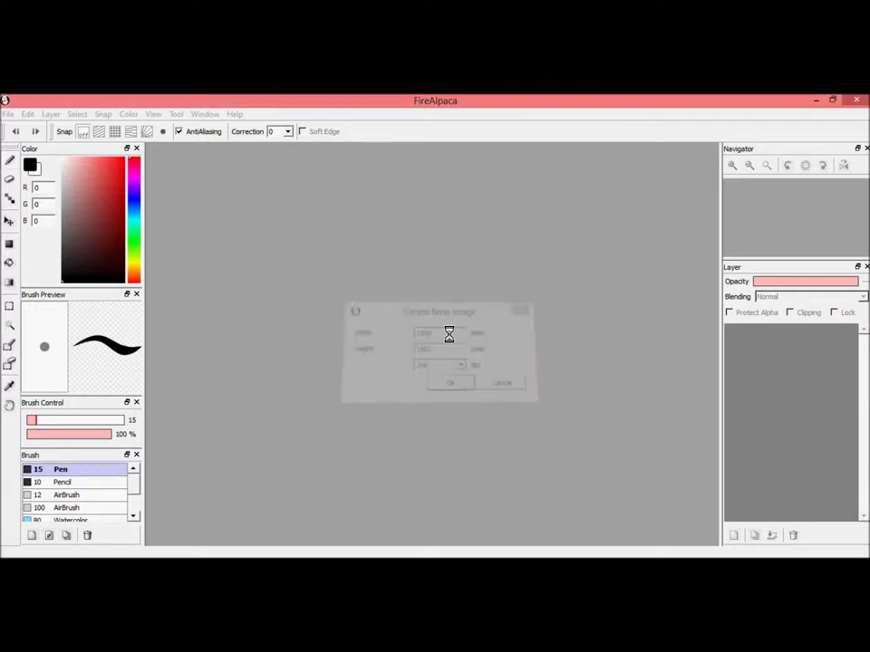
pyautogui.scroll(-2, 474, 351)
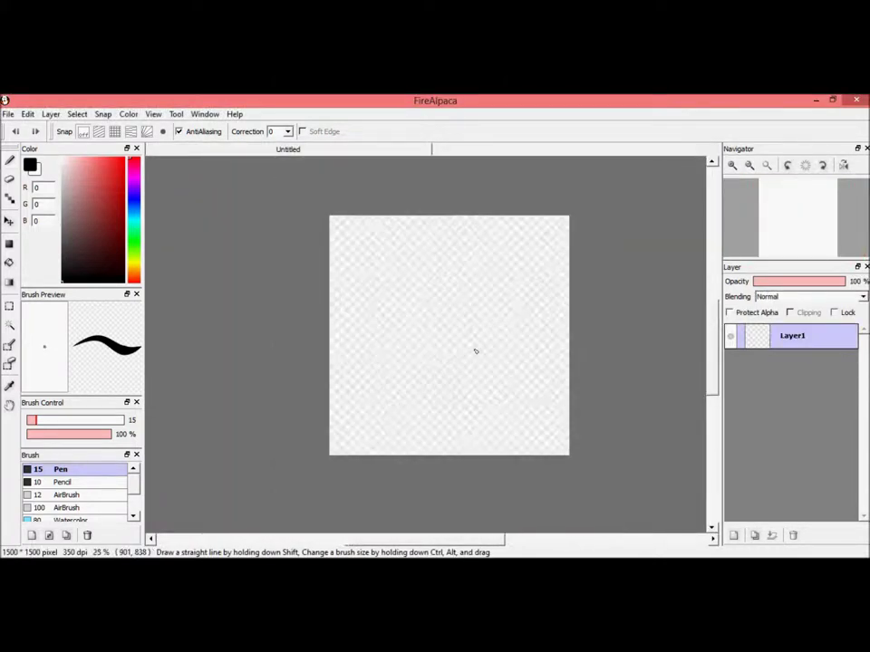
pyautogui.scroll(2, 493, 363)
pyautogui.scroll(-1, 462, 358)
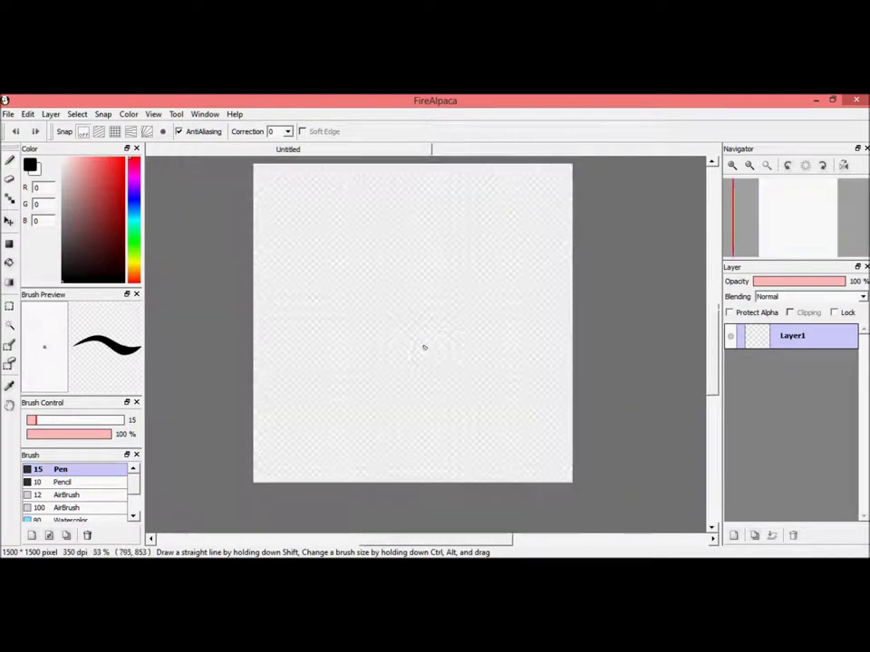
pyautogui.scroll(-1, 362, 313)
pyautogui.scroll(1, 411, 344)
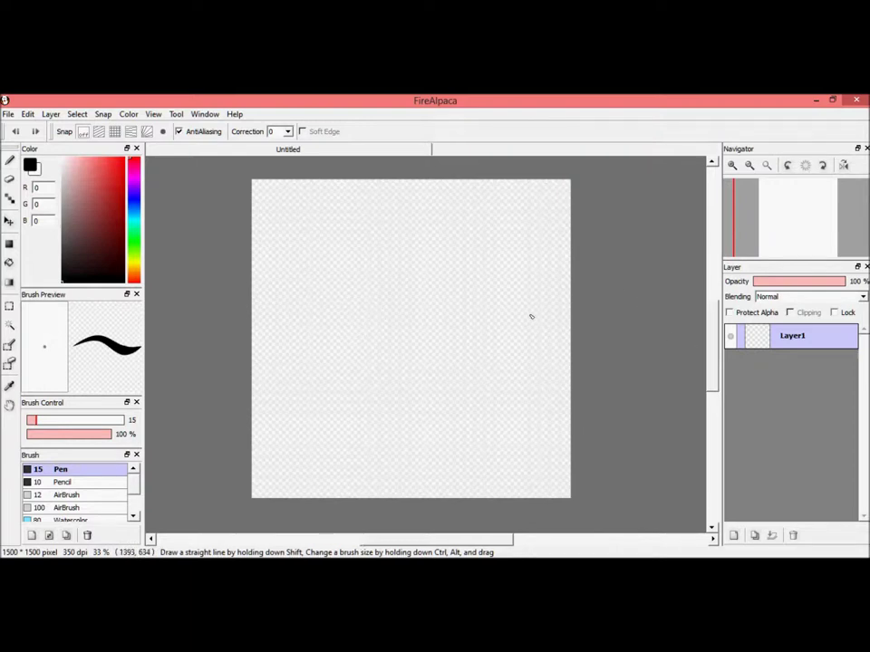
pyautogui.scroll(1, 407, 332)
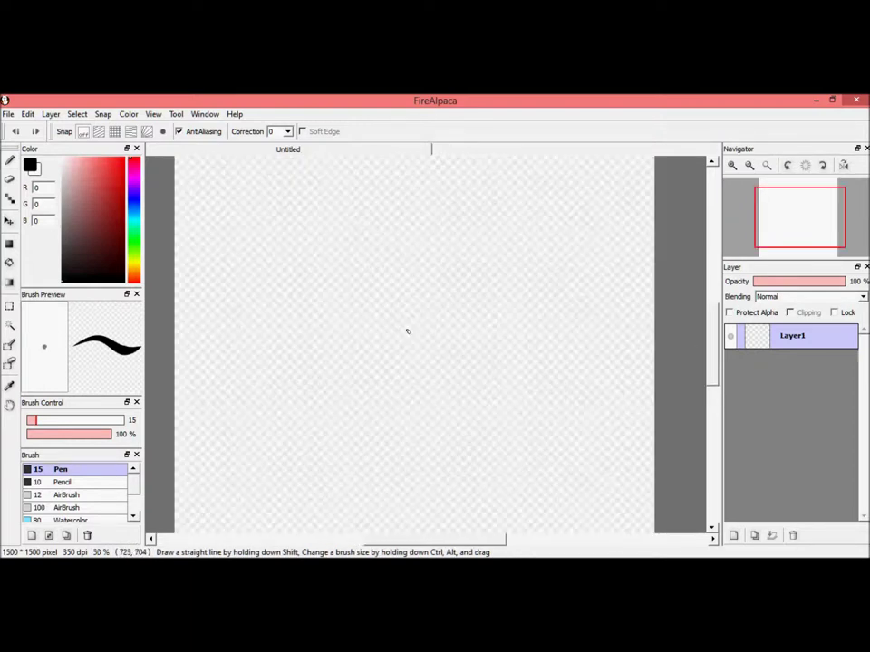
pyautogui.scroll(-1, 408, 331)
pyautogui.scroll(1, 407, 334)
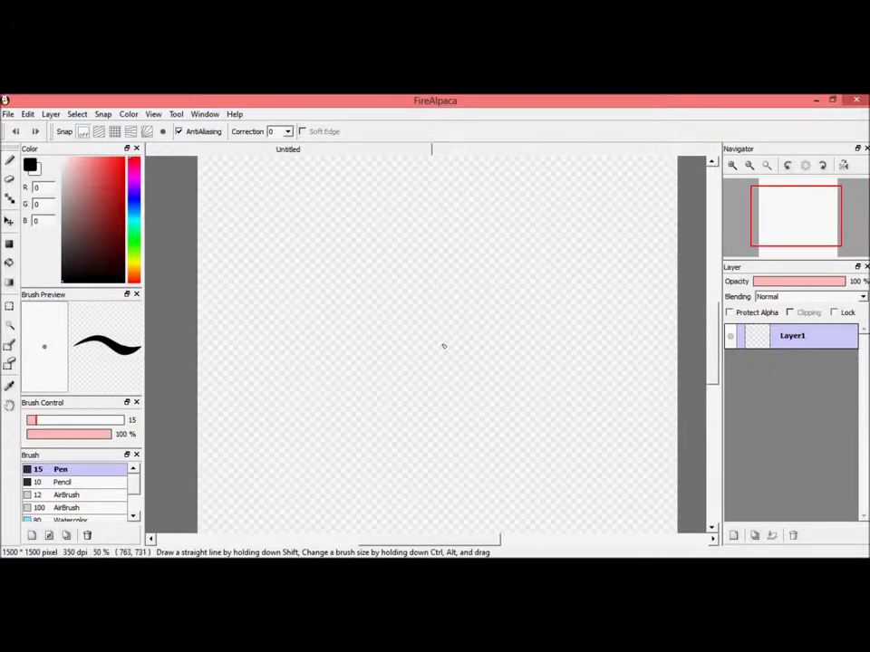
pyautogui.scroll(-1, 444, 346)
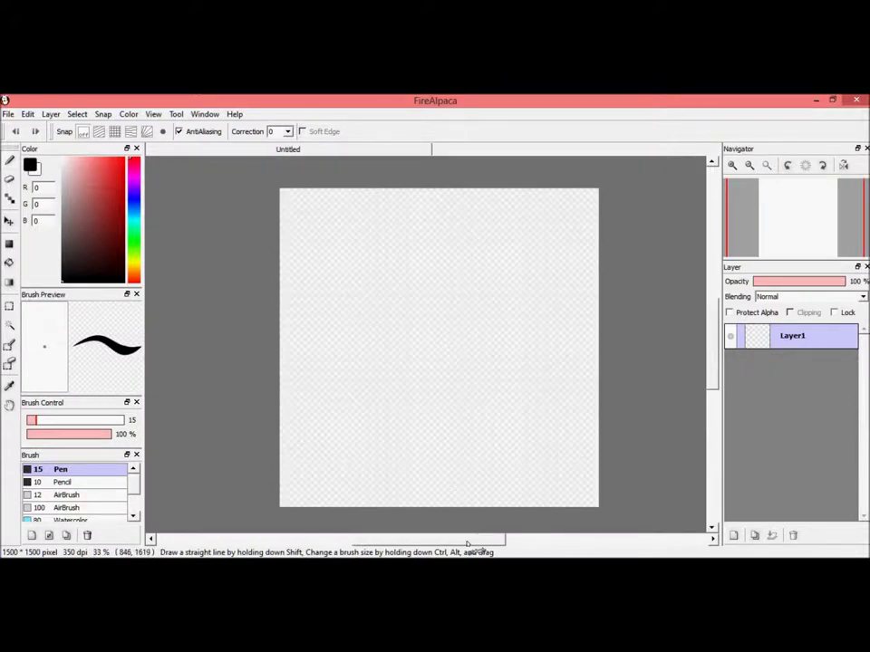
pyautogui.moveTo(466, 544)
pyautogui.mouseDown()
pyautogui.moveTo(515, 543)
pyautogui.moveTo(464, 543)
pyautogui.mouseUp()
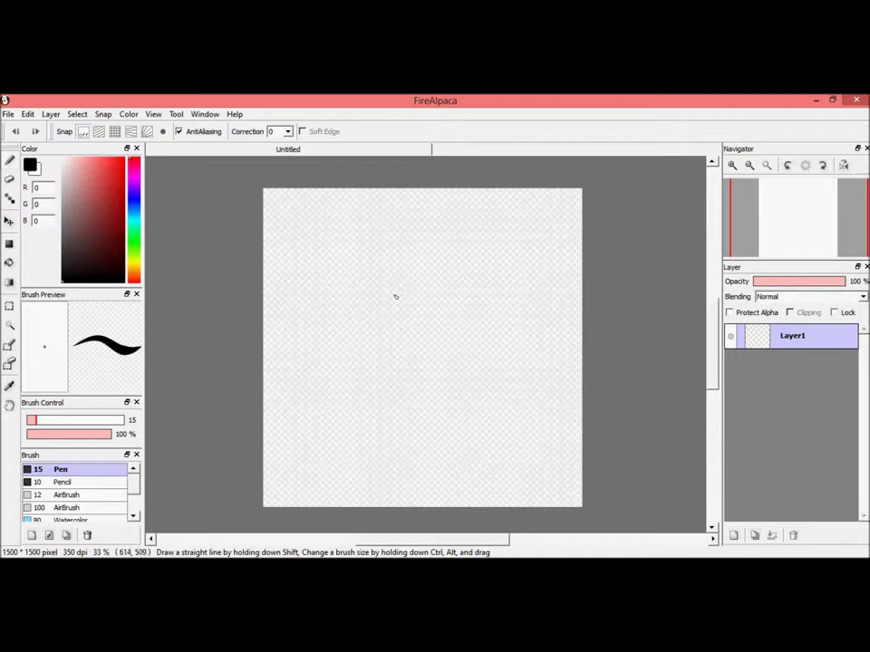
# - Draw the smiley's round face outline and its two eyes in black with the Pen
pyautogui.moveTo(379, 287)
pyautogui.mouseDown()
pyautogui.moveTo(417, 363)
pyautogui.moveTo(382, 290)
pyautogui.moveTo(391, 326)
pyautogui.mouseUp()
pyautogui.moveTo(402, 309)
pyautogui.mouseDown()
pyautogui.moveTo(397, 351)
pyautogui.moveTo(422, 328)
pyautogui.mouseUp()
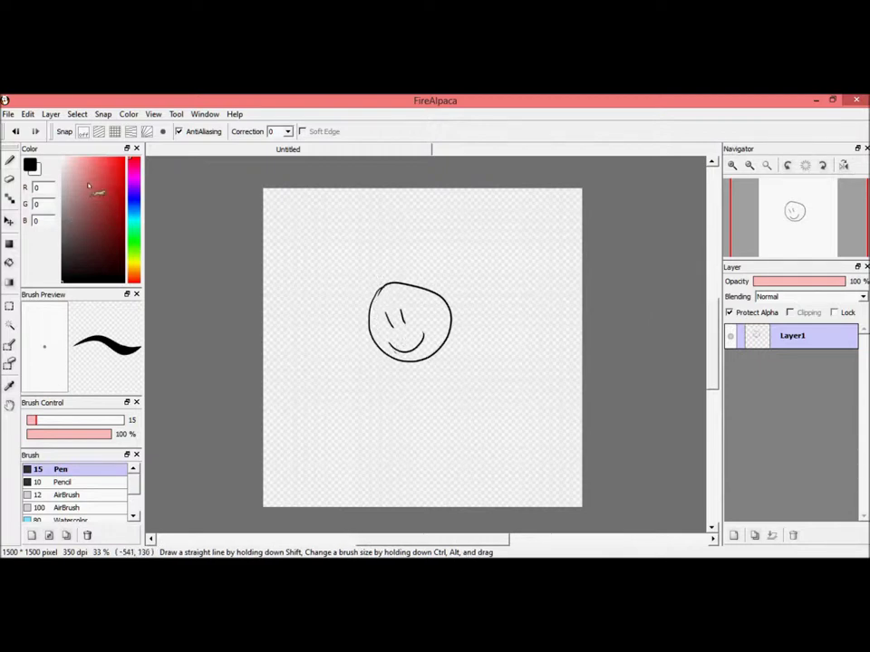
# - Choose red, enlarge the brush to about 61, and paint over the face outline to turn it red
pyautogui.click(124, 160)
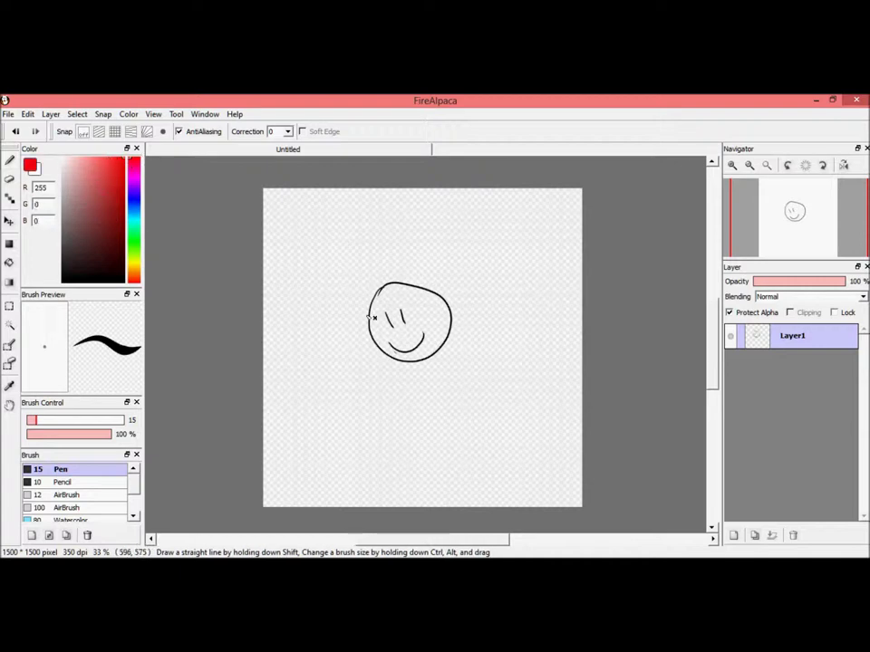
pyautogui.moveTo(33, 419); pyautogui.dragTo(67, 420)
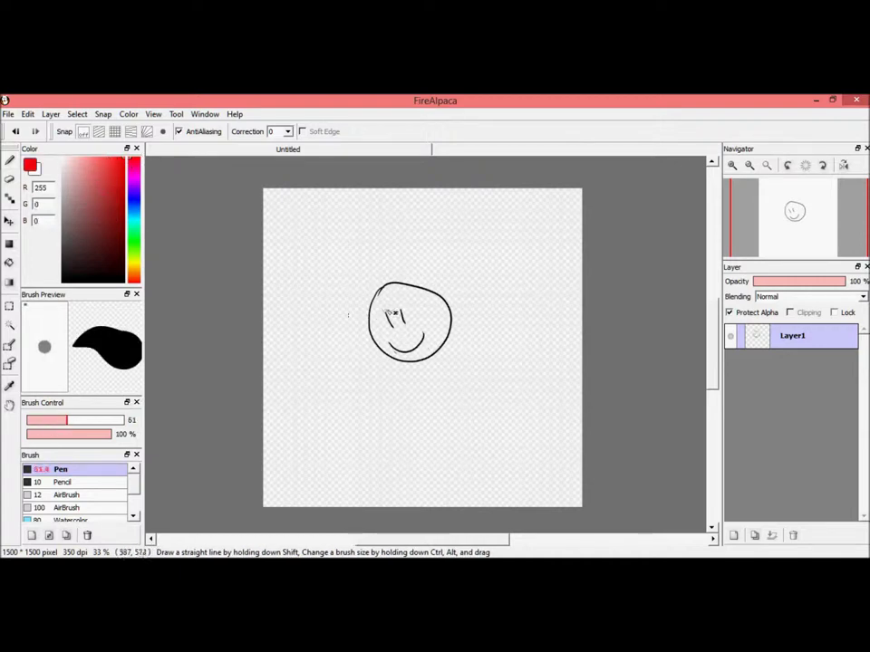
pyautogui.moveTo(380, 293)
pyautogui.mouseDown()
pyautogui.moveTo(377, 332)
pyautogui.moveTo(395, 349)
pyautogui.moveTo(421, 361)
pyautogui.moveTo(449, 347)
pyautogui.moveTo(462, 314)
pyautogui.moveTo(373, 306)
pyautogui.mouseUp()
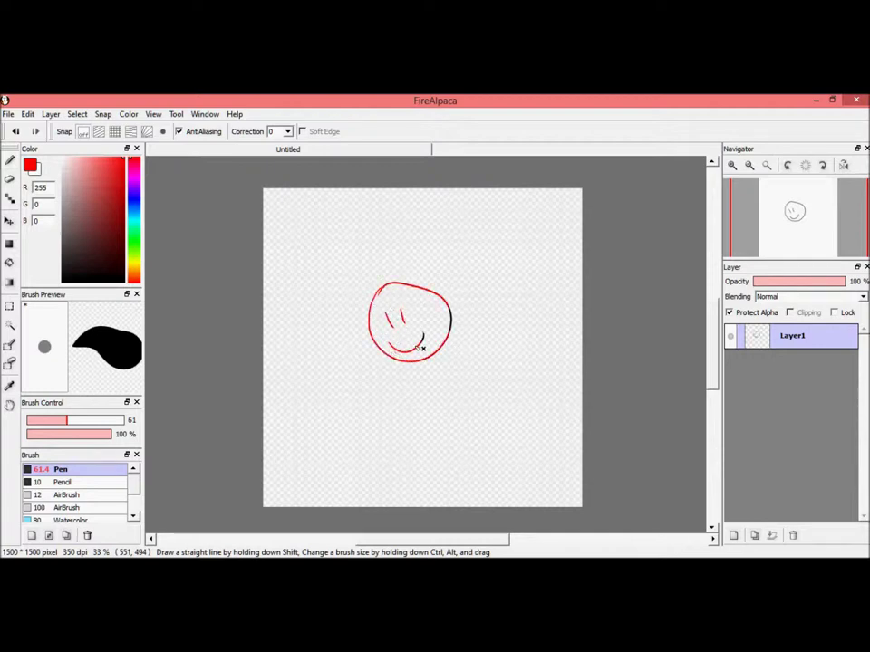
pyautogui.moveTo(450, 310); pyautogui.dragTo(449, 324)
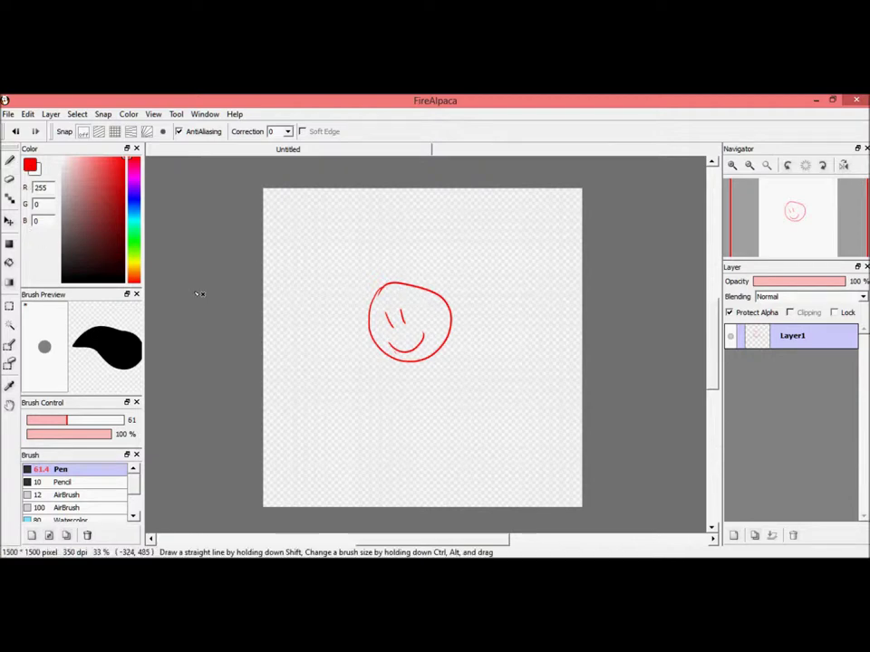
pyautogui.scroll(2, 423, 334)
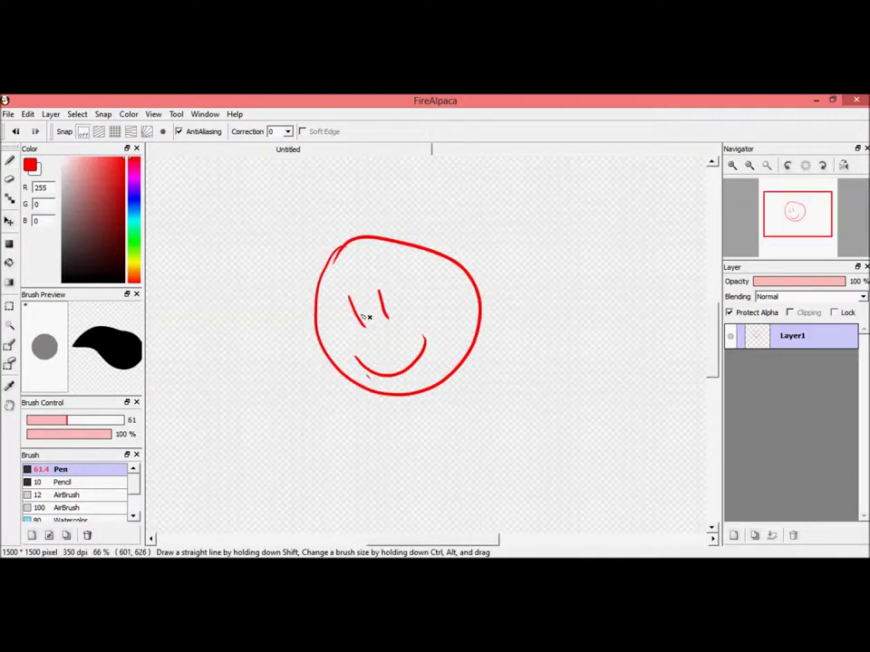
pyautogui.click(9, 179)
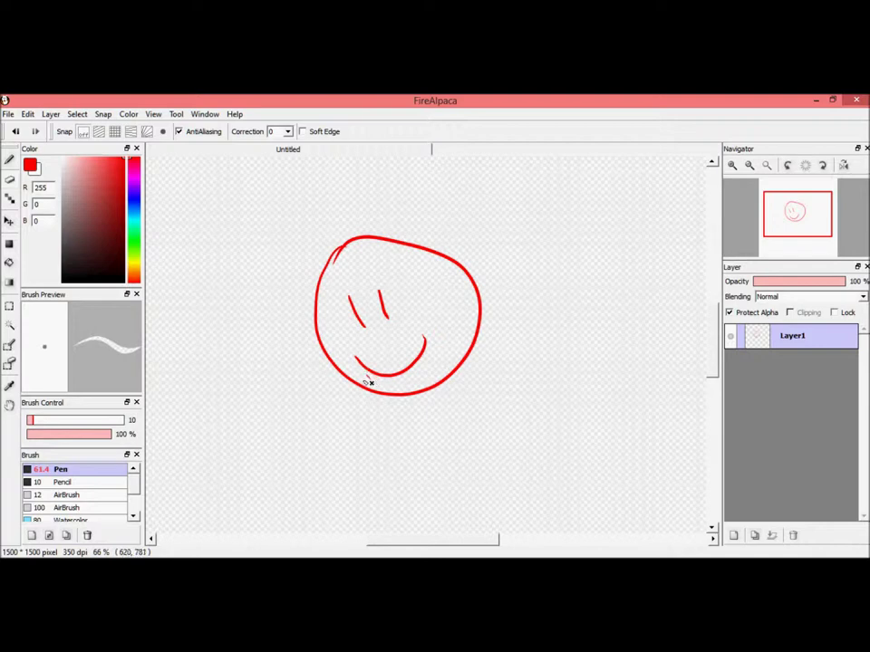
# - Shrink the eraser to size 3 and turn off Protect Alpha on Layer1
pyautogui.moveTo(84, 418); pyautogui.dragTo(43, 424)
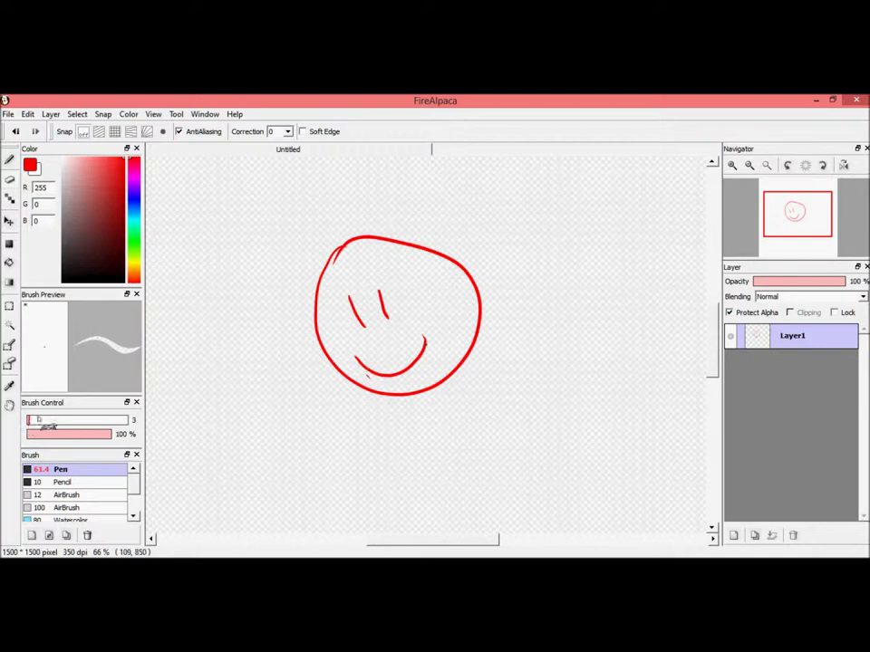
pyautogui.click(730, 312)
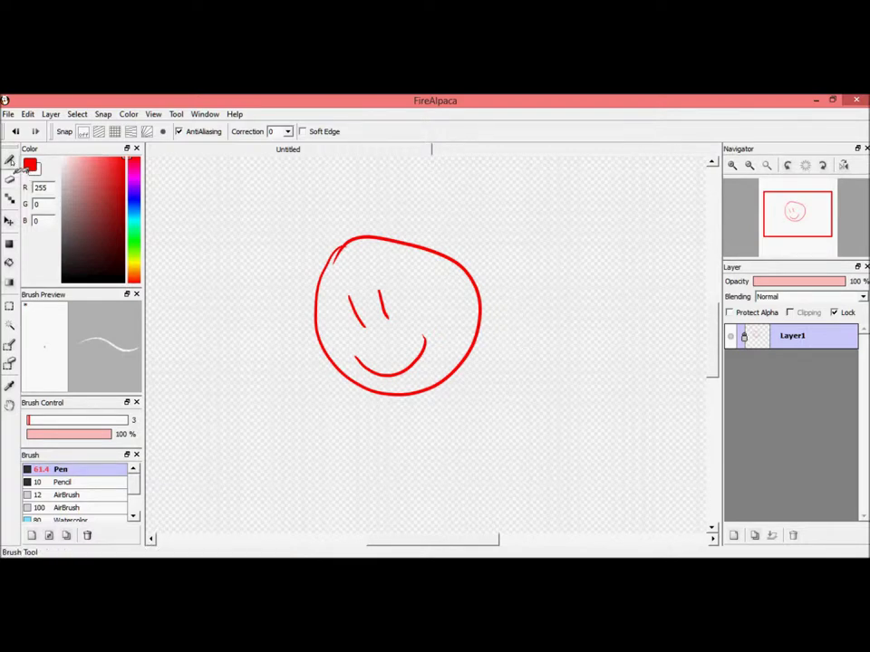
pyautogui.click(9, 159)
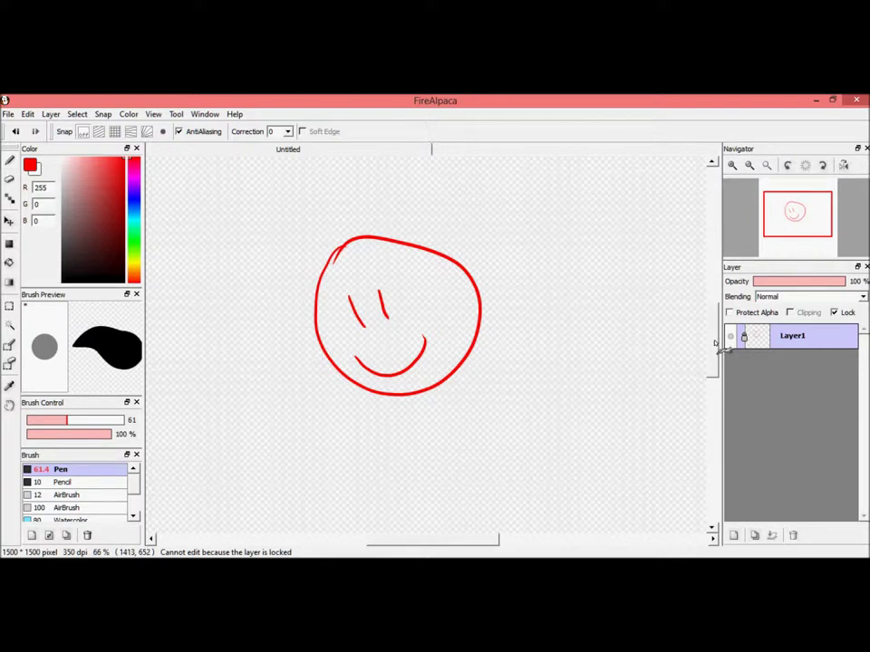
# - Add a new Layer2 above Layer1, then reselect Layer1
pyautogui.click(735, 534)
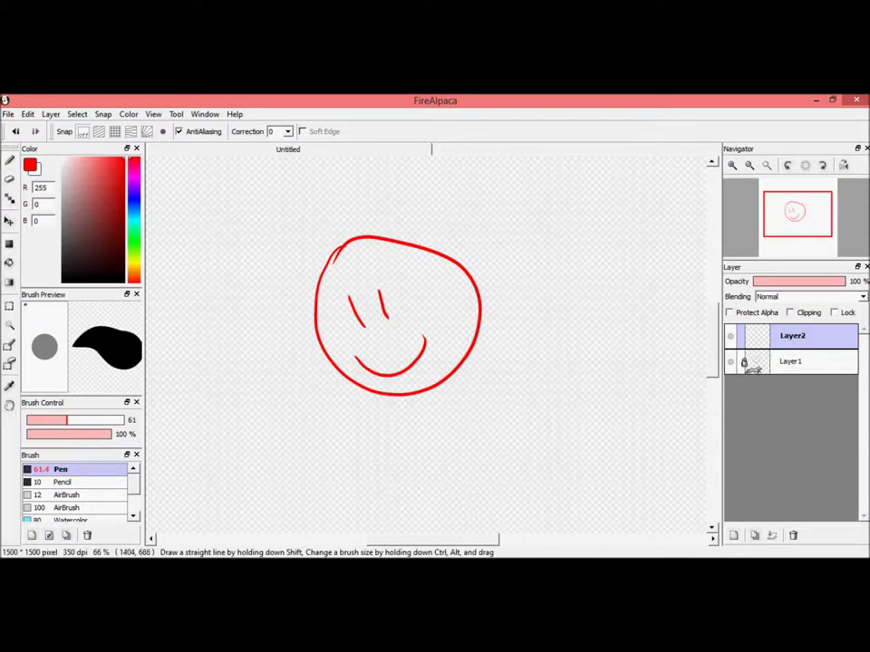
pyautogui.moveTo(766, 348); pyautogui.dragTo(700, 351)
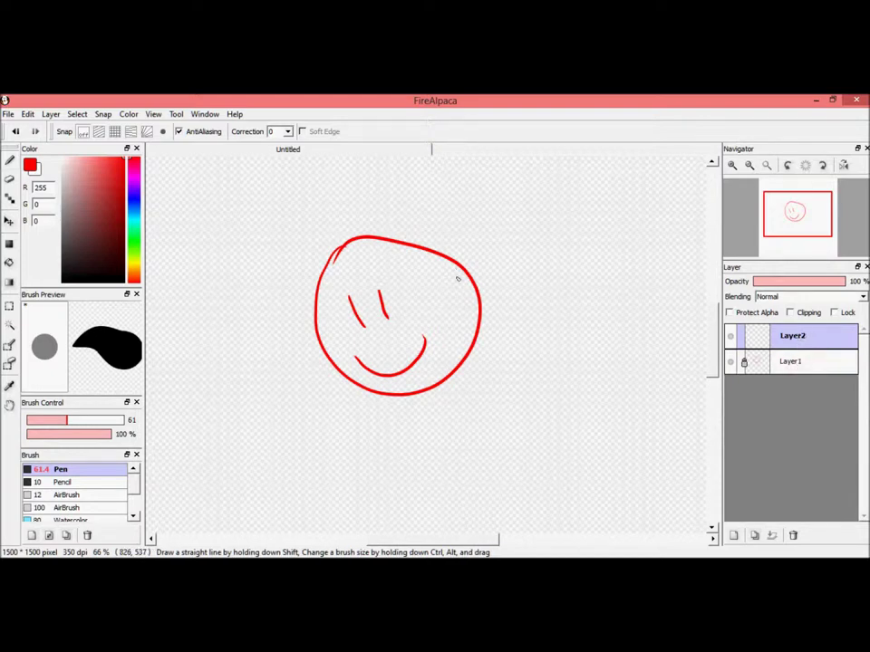
pyautogui.click(792, 367)
# - Unlock Layer1 and delete the empty Layer2
pyautogui.click(792, 336)
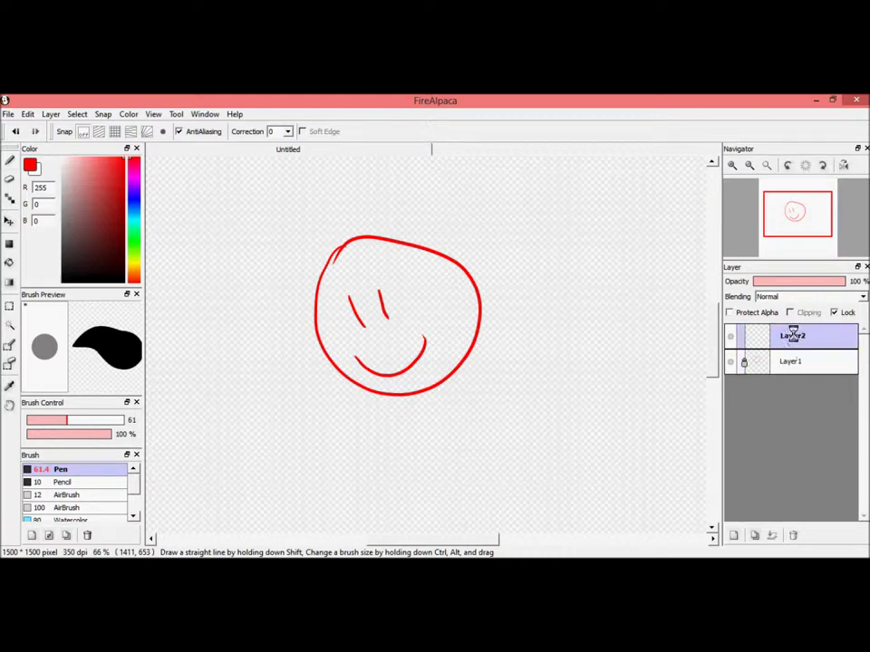
pyautogui.click(795, 361)
pyautogui.click(834, 313)
pyautogui.click(835, 336)
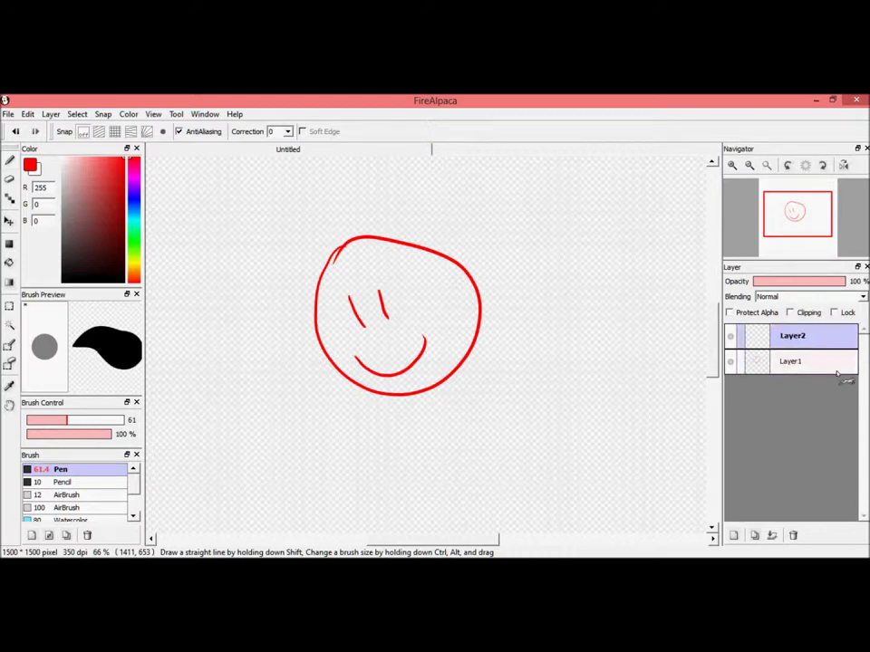
pyautogui.click(792, 535)
pyautogui.scroll(-1, 410, 289)
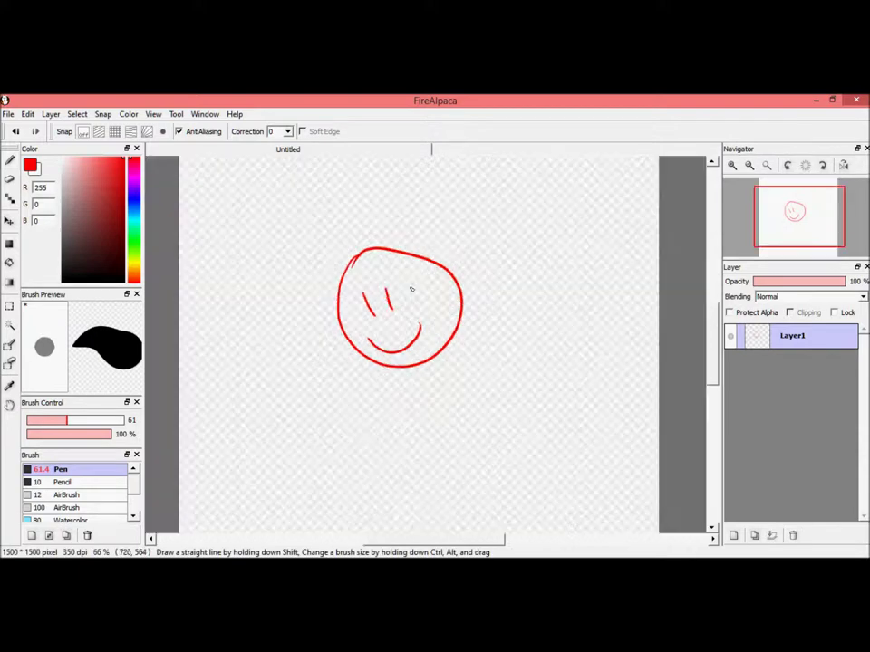
pyautogui.scroll(1, 411, 289)
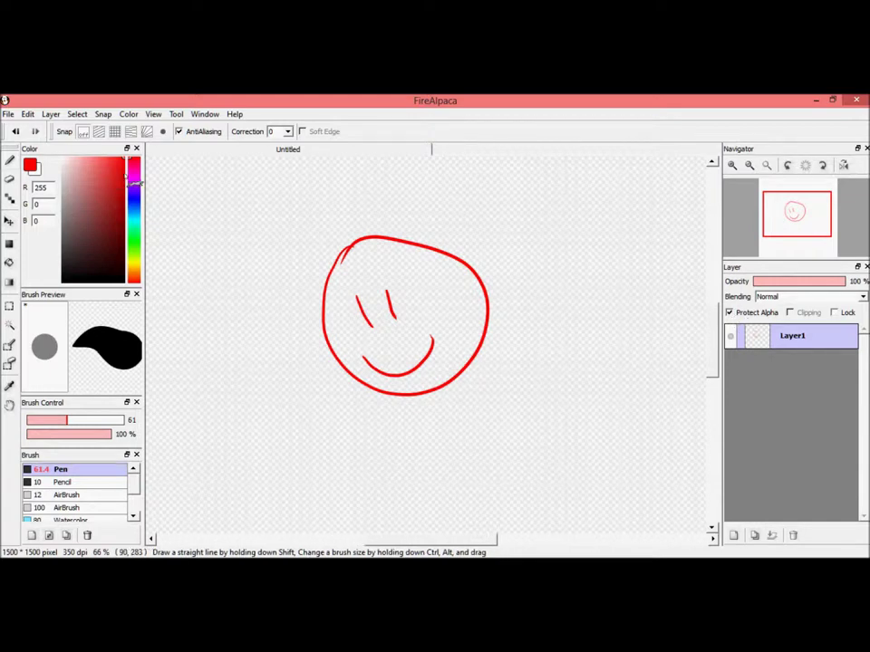
# - Test a magenta stroke over the face outline, then undo it
pyautogui.click(133, 181)
pyautogui.moveTo(489, 303); pyautogui.dragTo(472, 319)
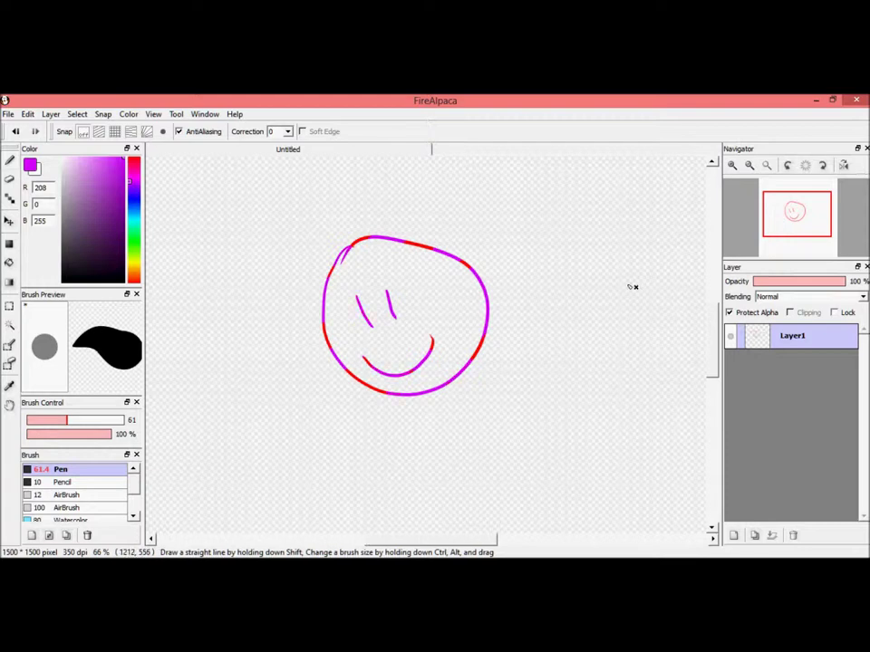
pyautogui.hotkey('ctrl', 'z')
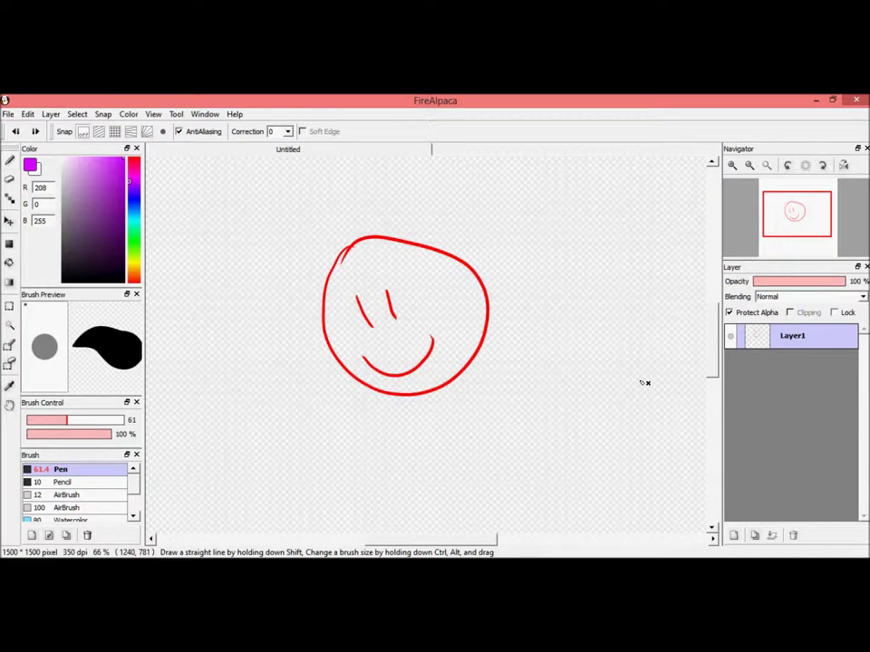
pyautogui.scroll(-1, 543, 335)
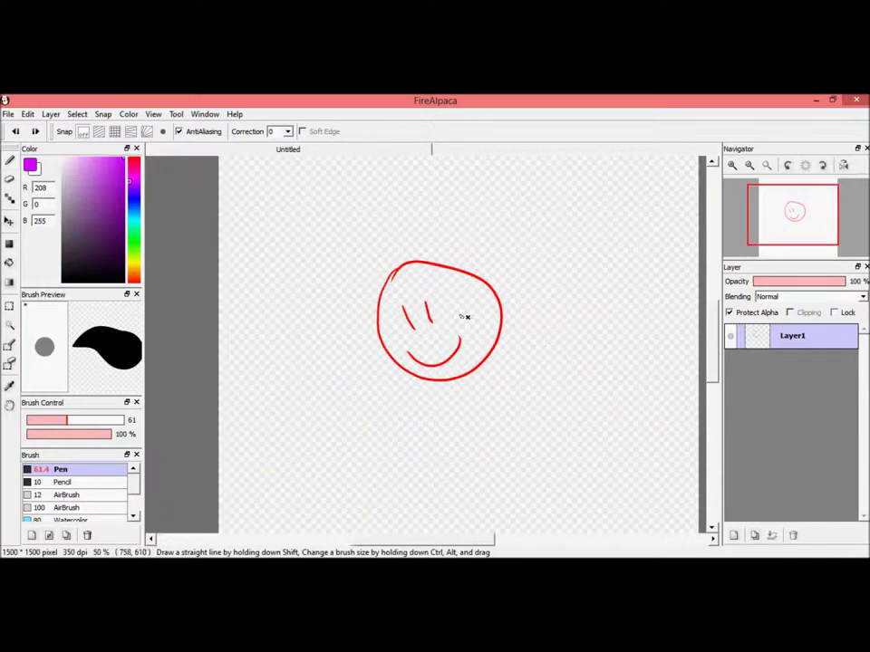
pyautogui.scroll(2, 464, 314)
pyautogui.scroll(4, 408, 316)
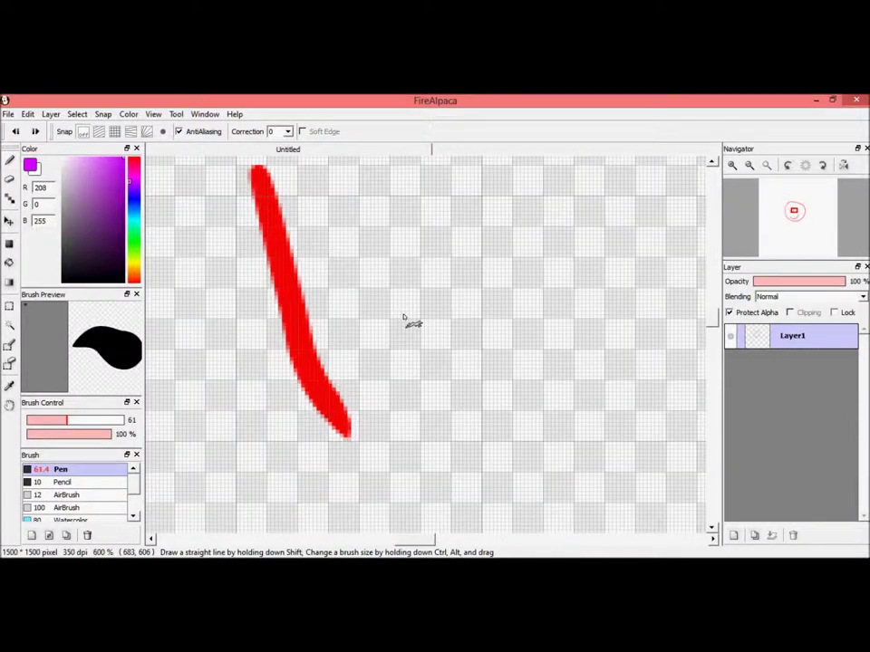
pyautogui.scroll(-1, 501, 326)
pyautogui.scroll(1, 499, 327)
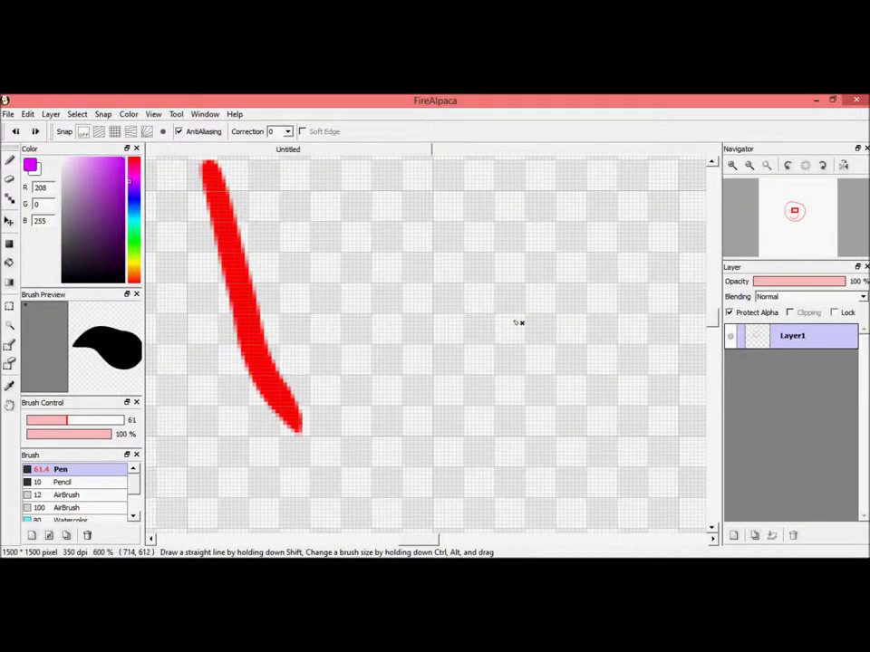
pyautogui.moveTo(715, 325)
pyautogui.mouseDown()
pyautogui.moveTo(715, 311)
pyautogui.moveTo(712, 337)
pyautogui.moveTo(701, 339)
pyautogui.mouseUp()
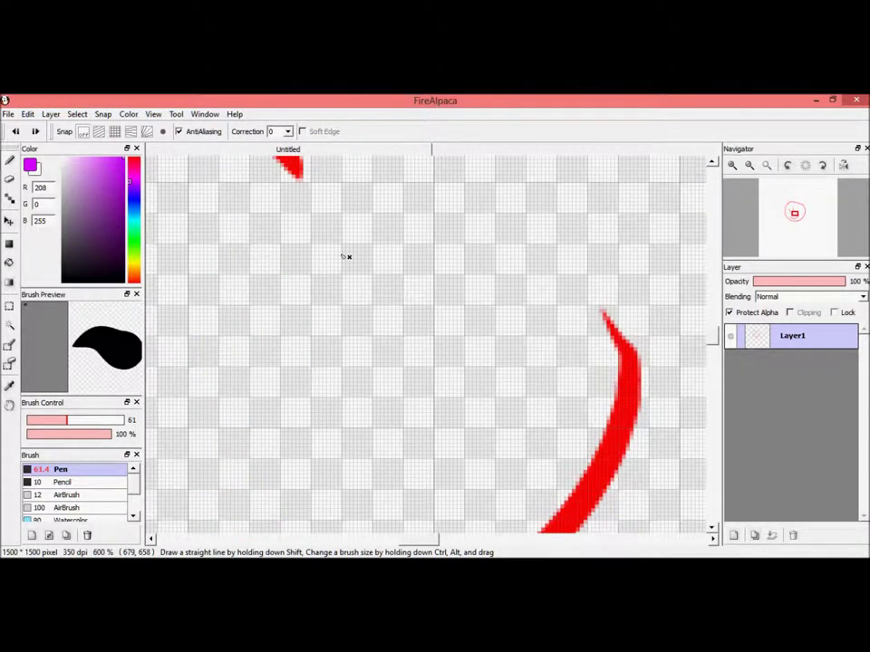
pyautogui.scroll(-1, 344, 256)
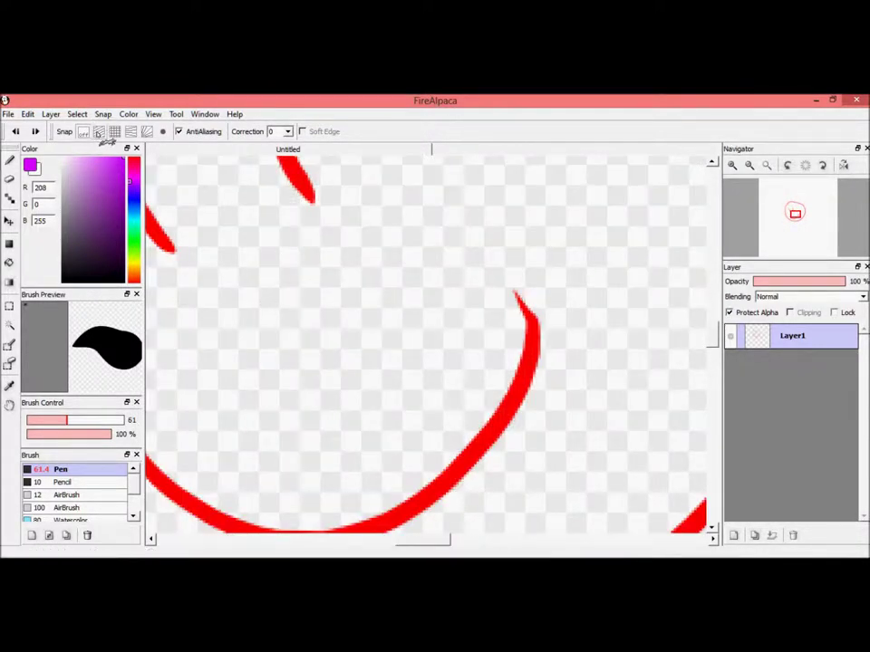
pyautogui.click(132, 132)
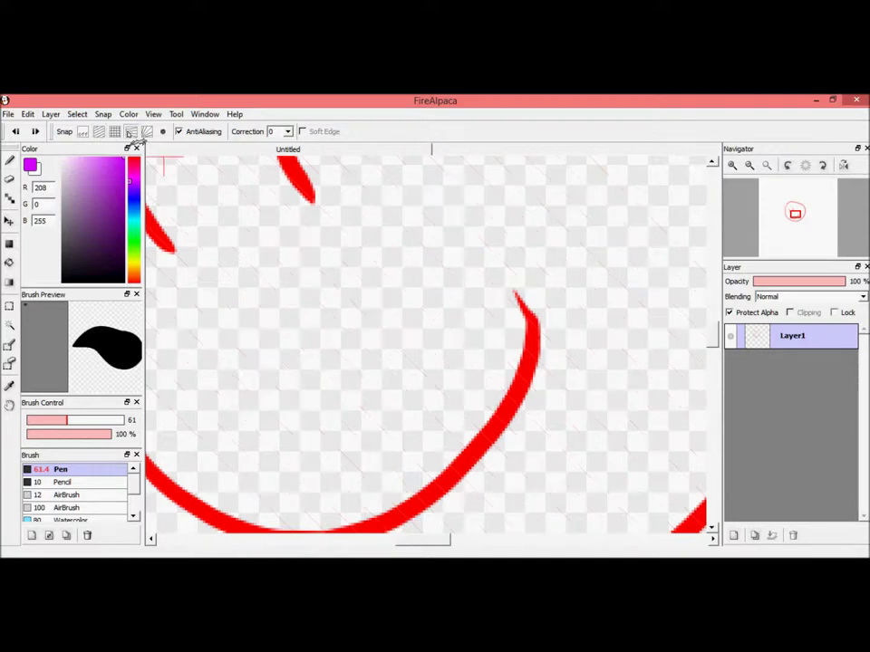
pyautogui.click(115, 132)
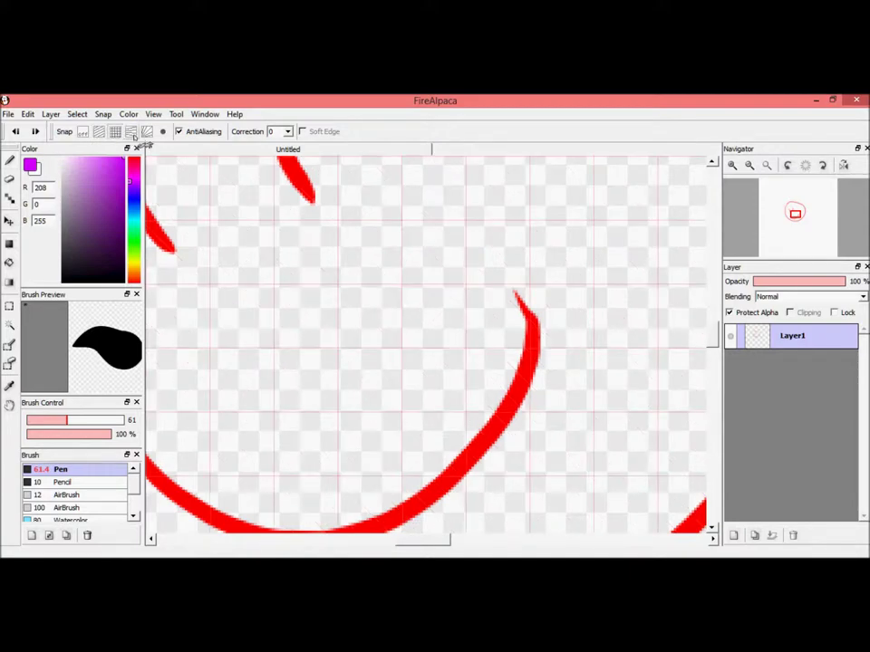
pyautogui.click(98, 132)
pyautogui.click(82, 133)
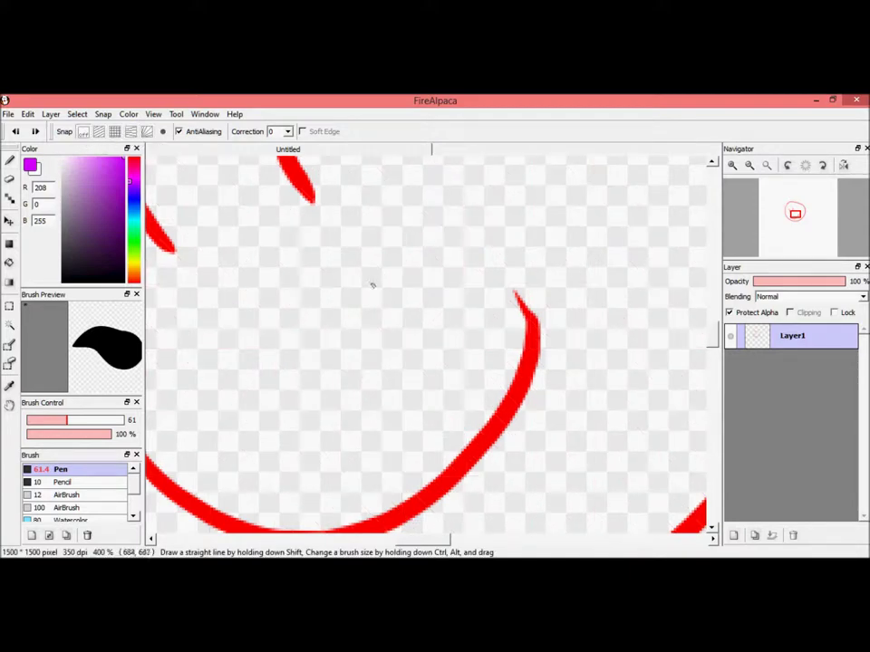
pyautogui.scroll(1, 420, 304)
pyautogui.scroll(-2, 420, 304)
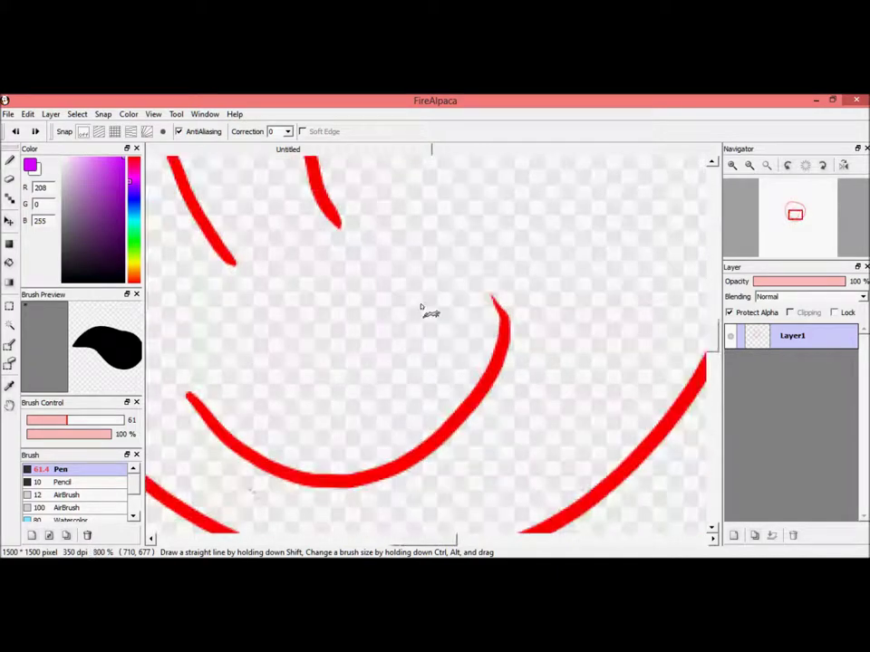
pyautogui.scroll(-1, 423, 306)
pyautogui.moveTo(714, 355); pyautogui.dragTo(714, 335)
pyautogui.scroll(-1, 414, 360)
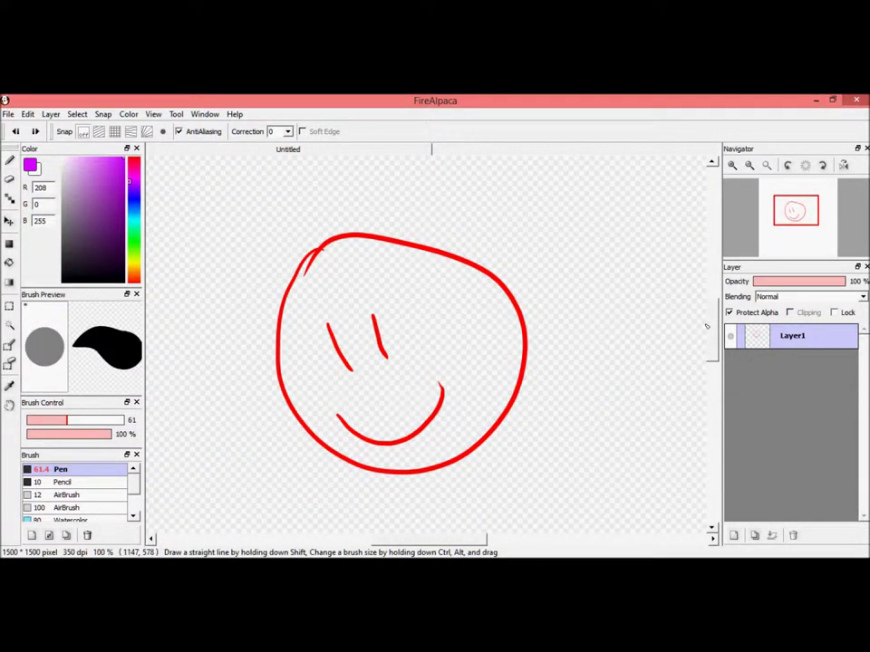
pyautogui.scroll(-1, 715, 337)
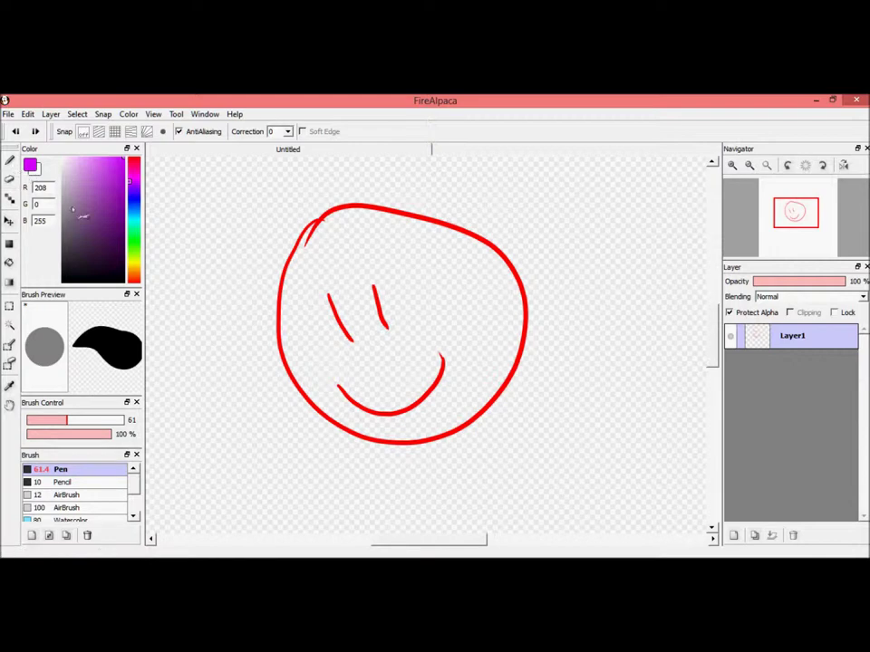
pyautogui.click(91, 279)
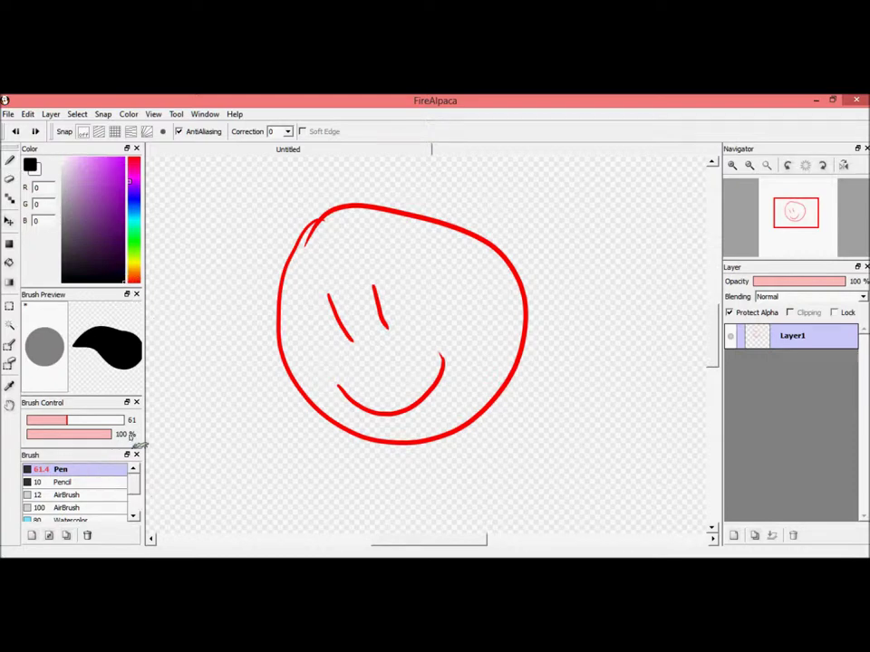
# - Reduce the brush to size 29 and repaint the eye, smile and left outline black
pyautogui.moveTo(67, 420); pyautogui.dragTo(45, 420)
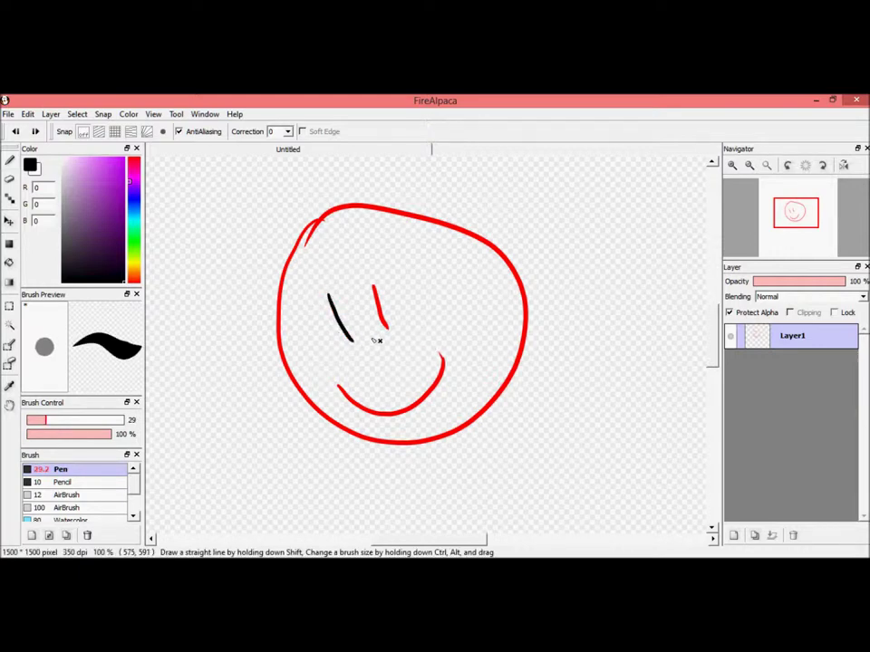
pyautogui.moveTo(377, 340); pyautogui.dragTo(384, 282)
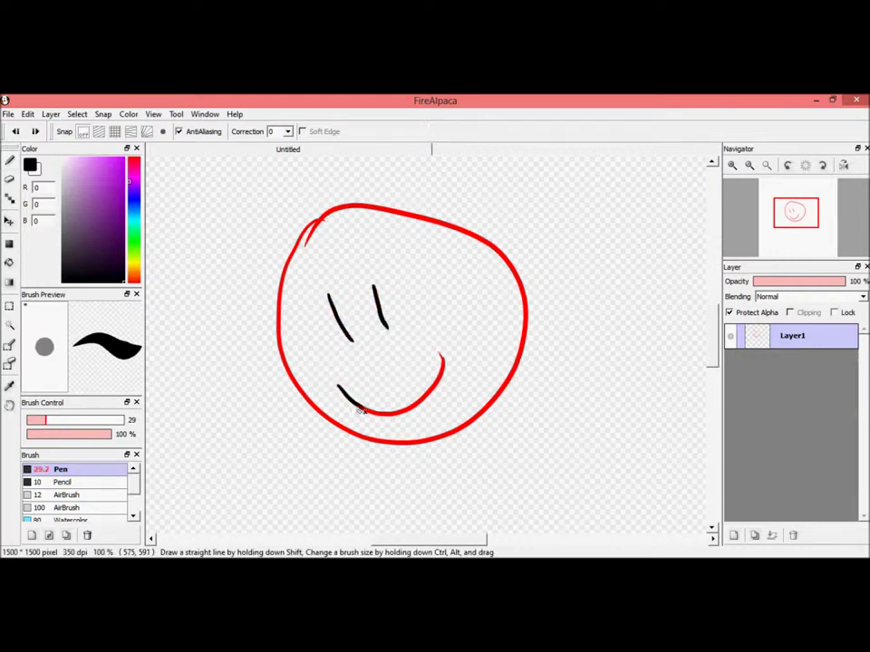
pyautogui.moveTo(409, 405); pyautogui.dragTo(450, 355)
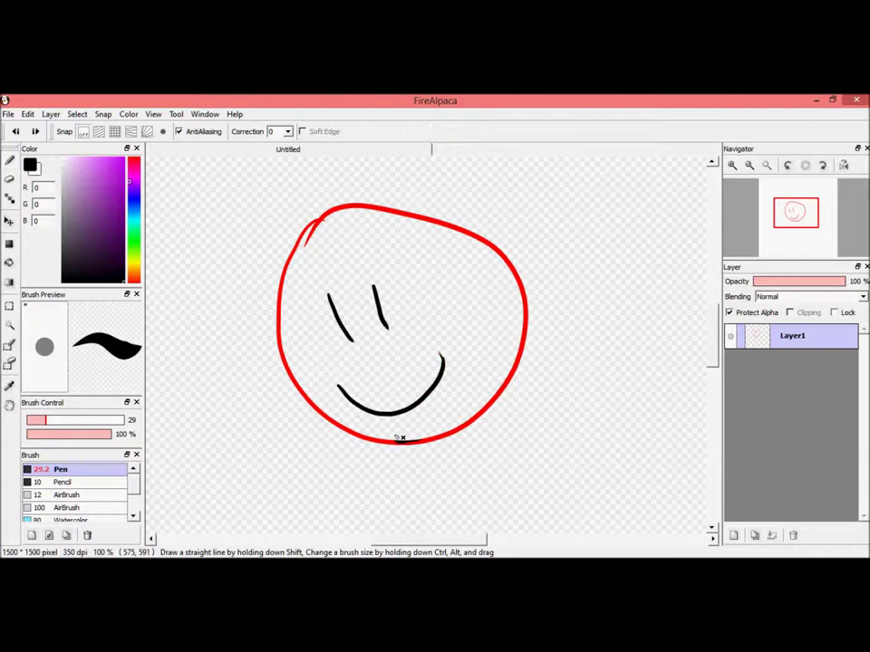
pyautogui.moveTo(399, 439)
pyautogui.mouseDown()
pyautogui.moveTo(352, 427)
pyautogui.moveTo(283, 273)
pyautogui.mouseUp()
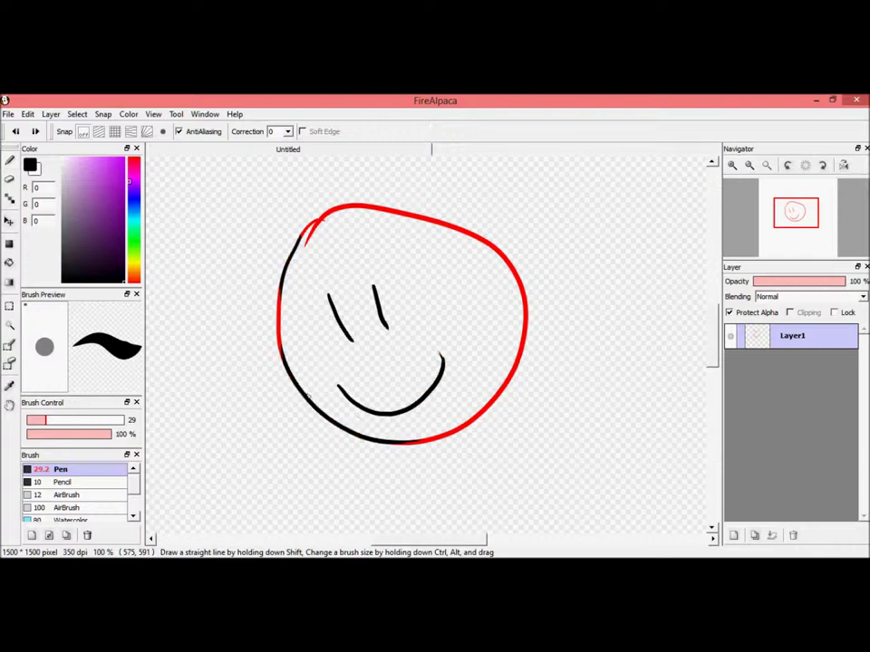
pyautogui.moveTo(308, 394); pyautogui.dragTo(280, 323)
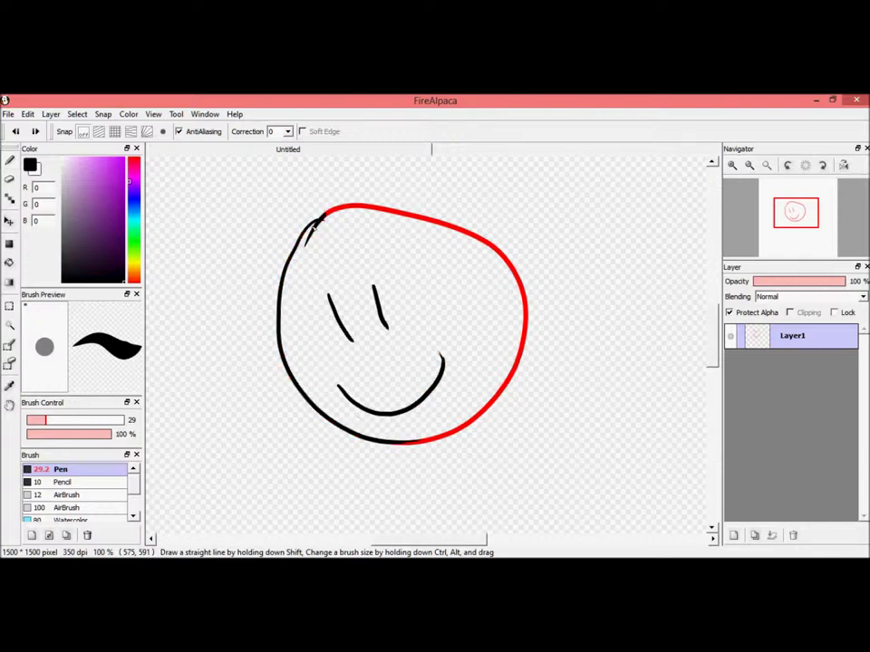